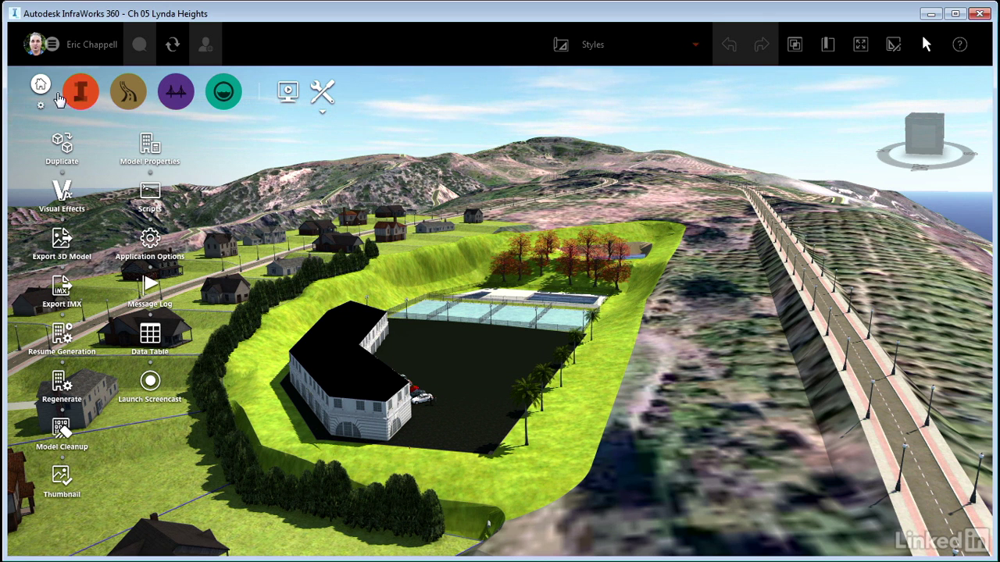
Expand the Build and Manage toolset and switch to the Design tools
{"action": "left_click", "coordinate": [66, 101]}
{"action": "left_click", "coordinate": [134, 94]}
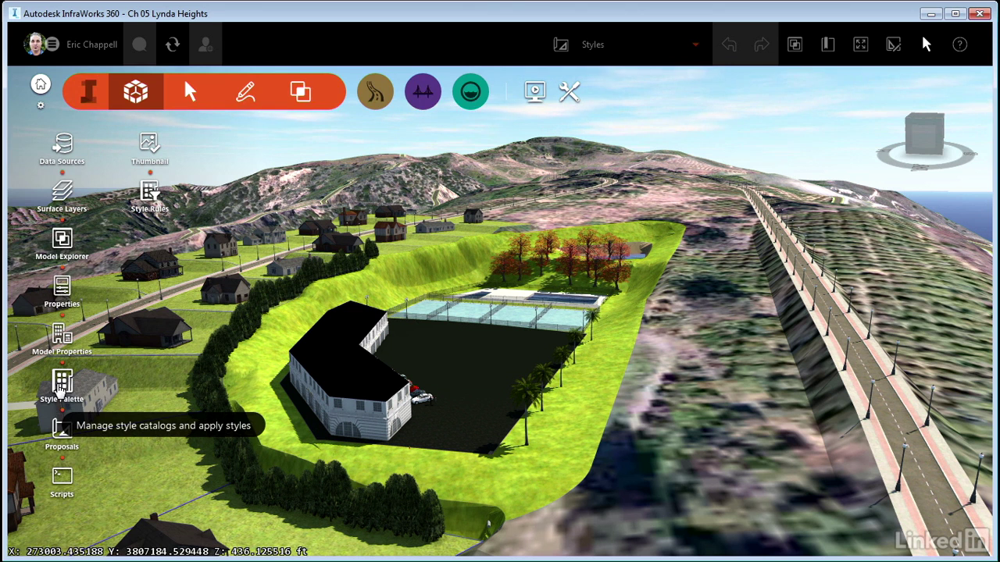
{"action": "left_click", "coordinate": [244, 92]}
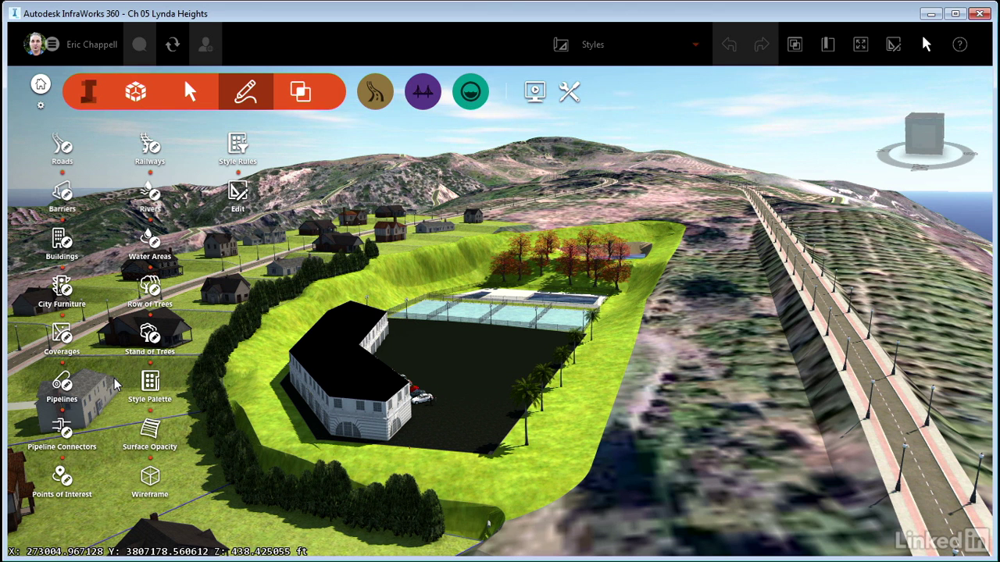
{"action": "left_click", "coordinate": [149, 390]}
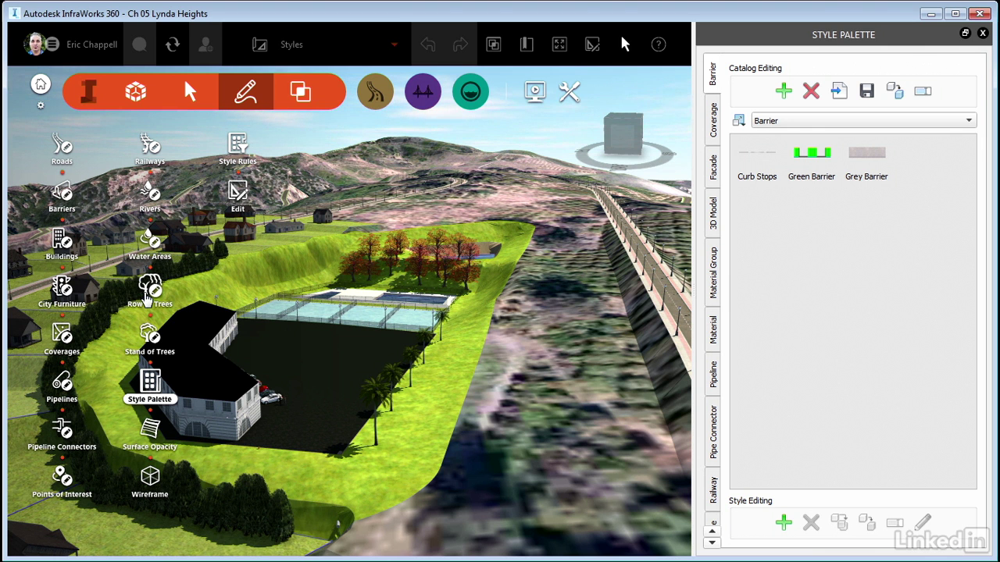
{"action": "left_click_drag", "start_coordinate": [824, 32], "coordinate": [534, 82]}
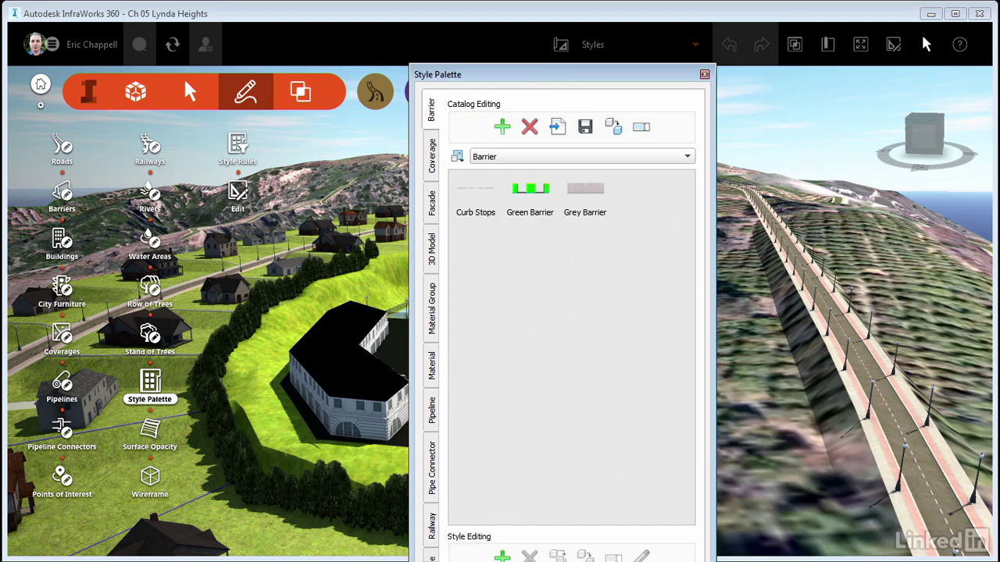
{"action": "double_click", "coordinate": [548, 79]}
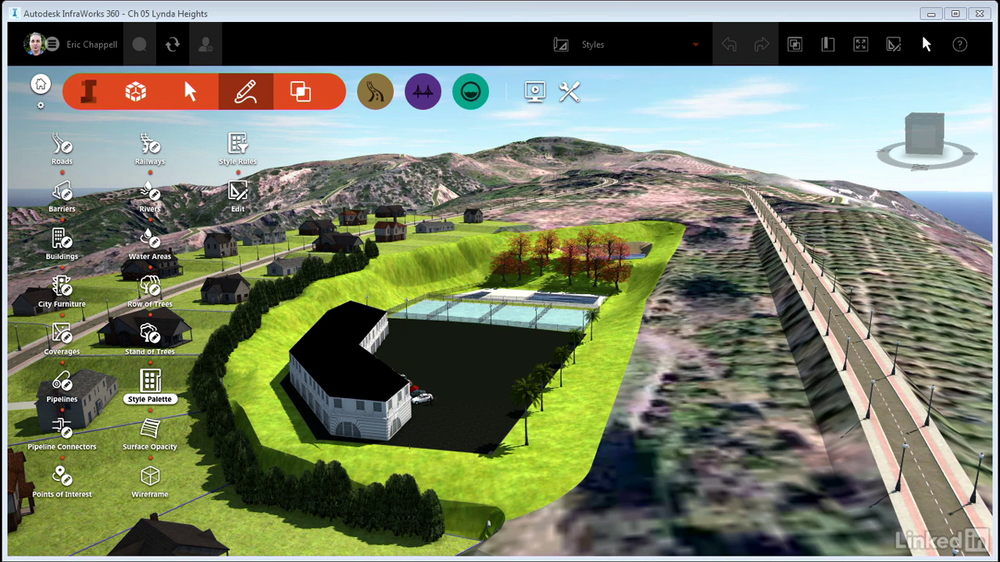
{"action": "left_click_drag", "start_coordinate": [737, 85], "coordinate": [992, 97]}
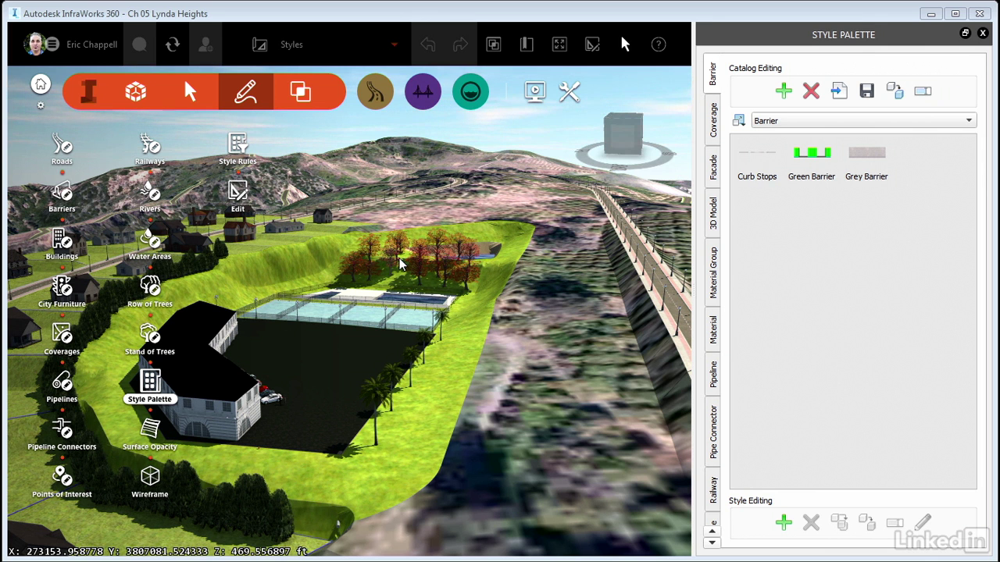
Browse the Coverage, Facade, 3D Model, Barrier and Material catalogs, finishing on Pipeline styles
{"action": "left_click", "coordinate": [717, 143]}
{"action": "left_click", "coordinate": [717, 171]}
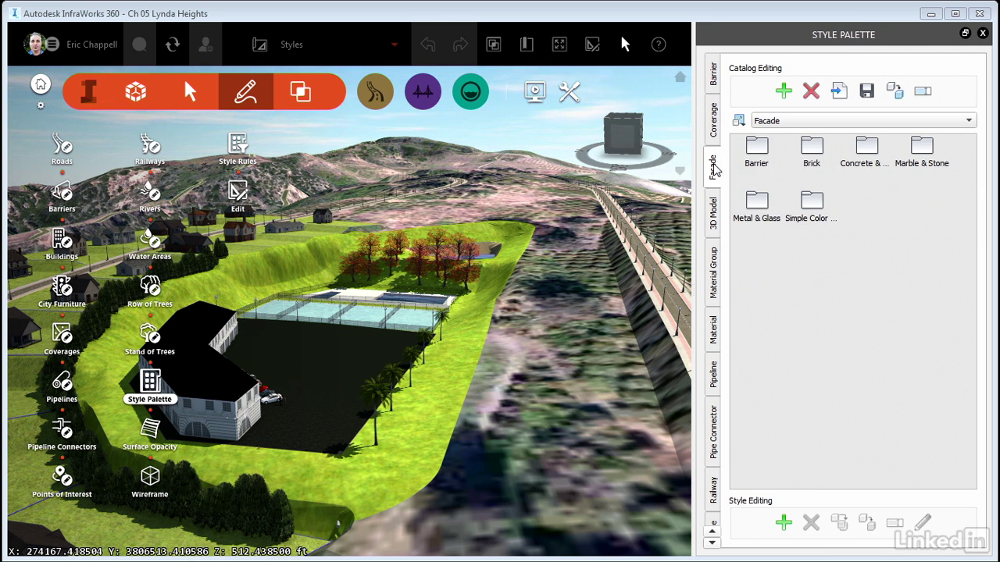
{"action": "left_click", "coordinate": [717, 222]}
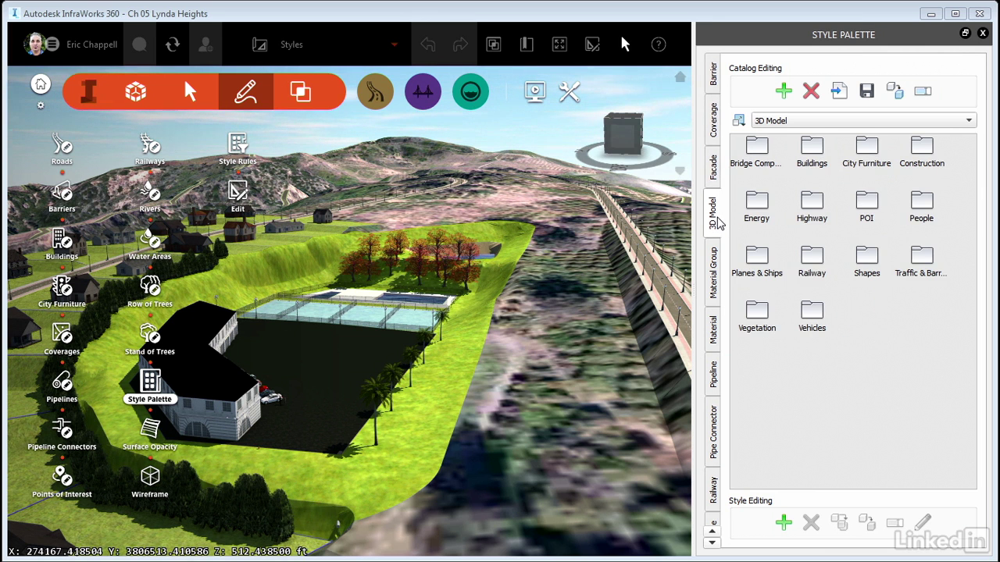
{"action": "left_click", "coordinate": [715, 88]}
{"action": "left_click", "coordinate": [713, 119]}
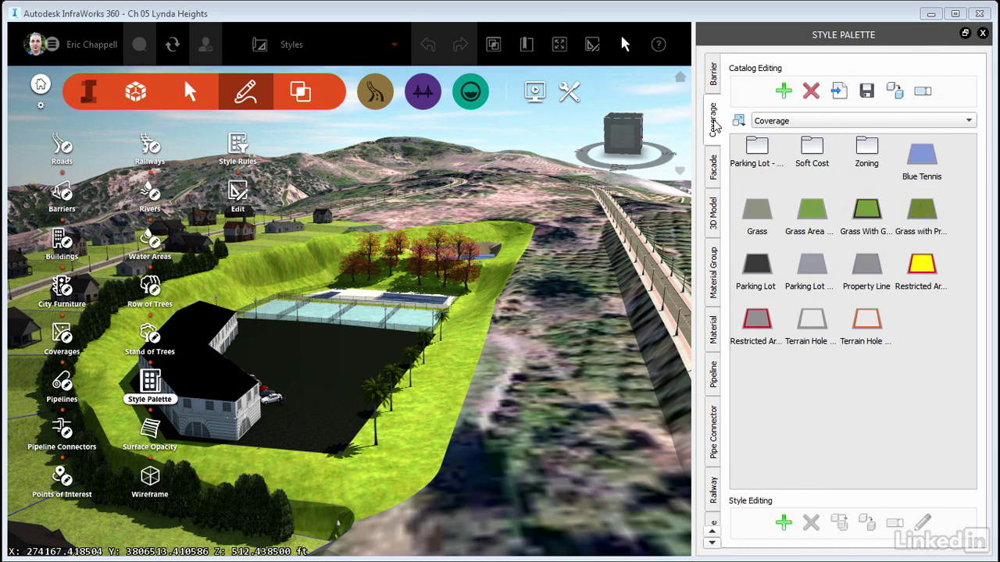
{"action": "left_click", "coordinate": [714, 166]}
{"action": "left_click", "coordinate": [715, 220]}
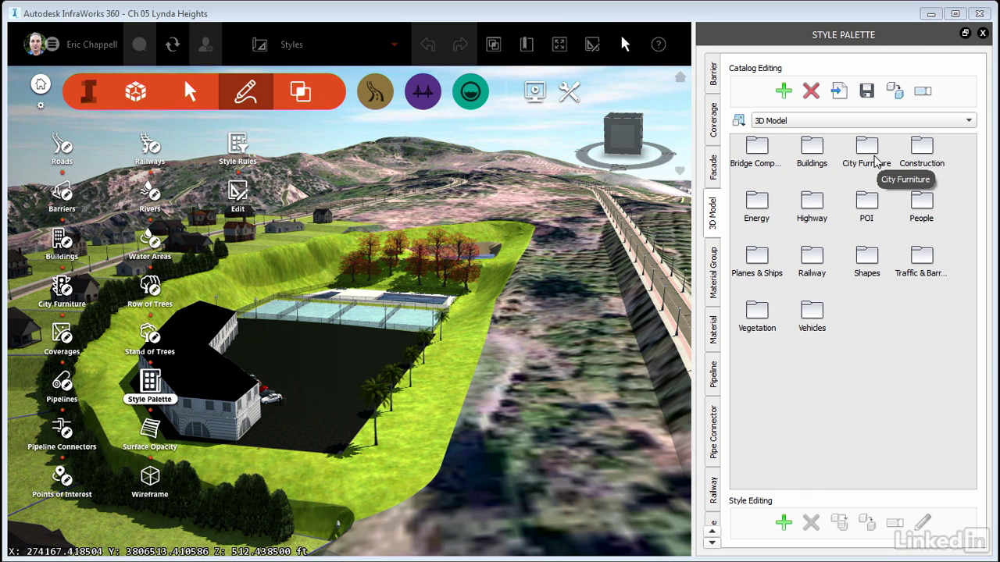
{"action": "left_click", "coordinate": [713, 119]}
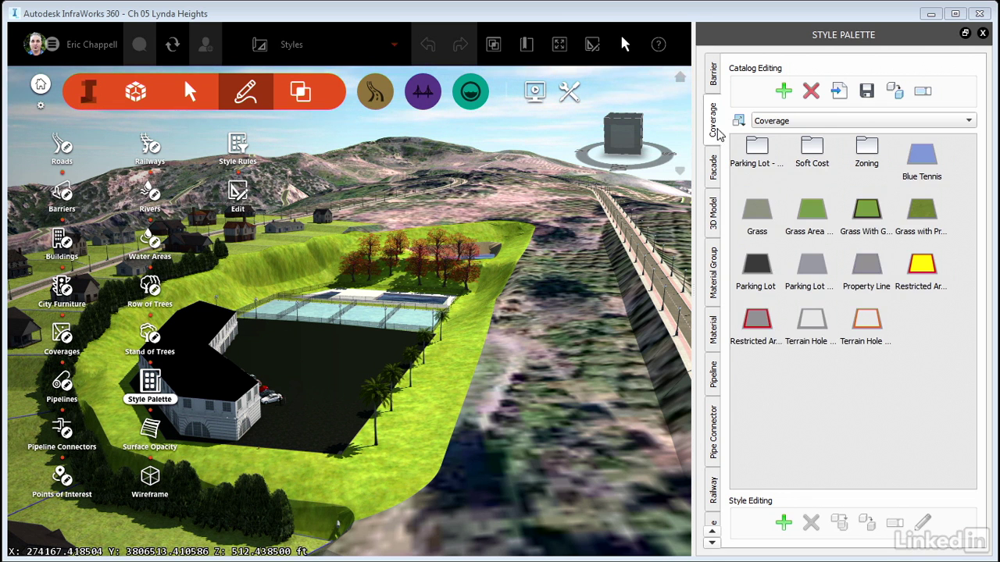
{"action": "left_click", "coordinate": [713, 332]}
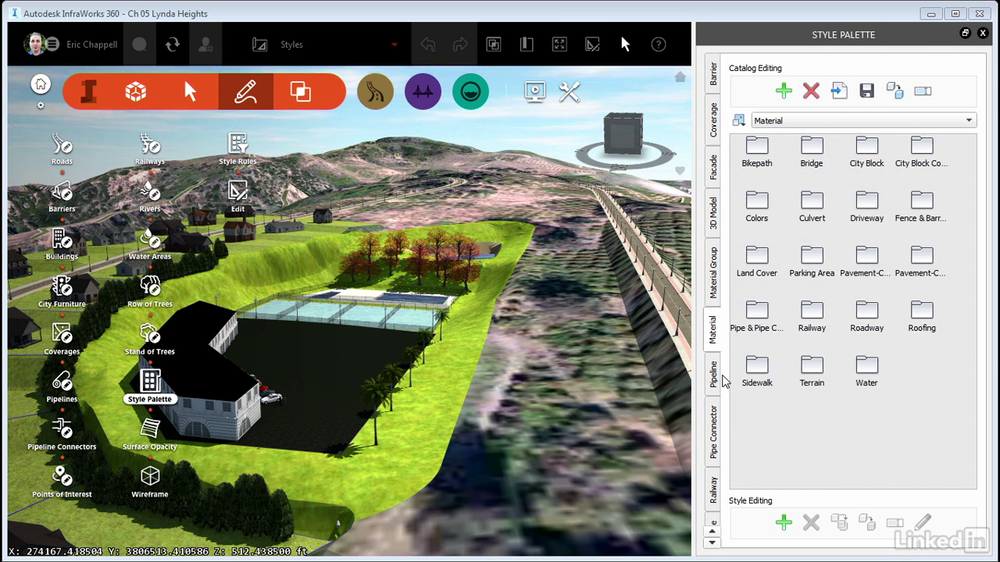
{"action": "left_click", "coordinate": [714, 378]}
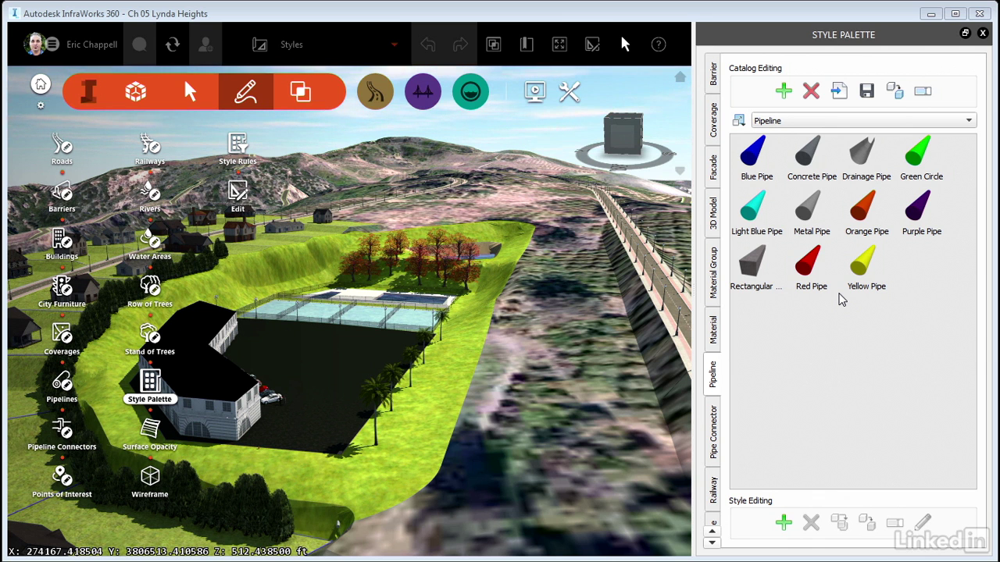
Step through Barrier, Coverage, Facade and 3D Model to reach Material Group styles like Boulevard
{"action": "left_click", "coordinate": [719, 71]}
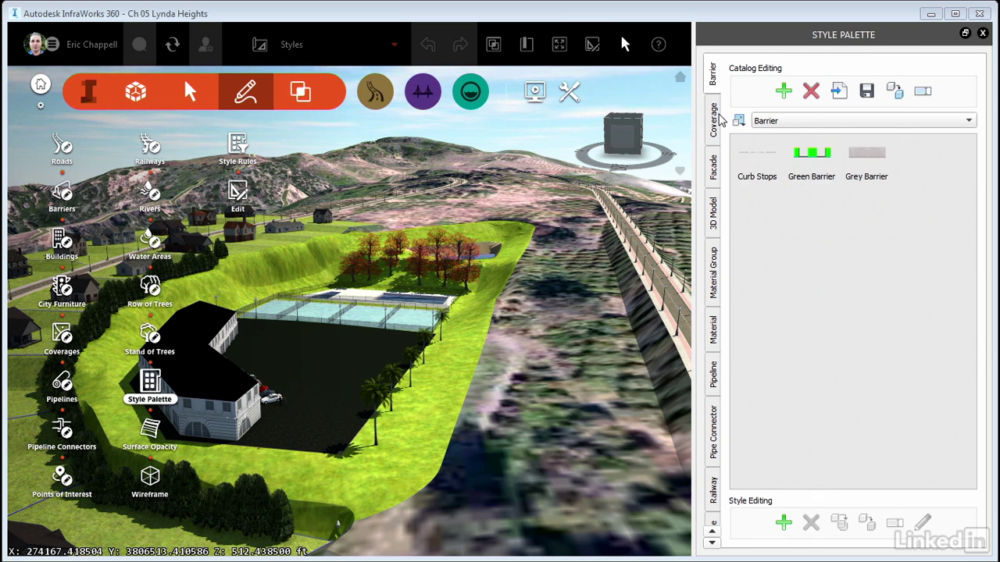
{"action": "left_click", "coordinate": [719, 132]}
{"action": "left_click", "coordinate": [717, 166]}
{"action": "left_click", "coordinate": [716, 222]}
{"action": "left_click", "coordinate": [717, 267]}
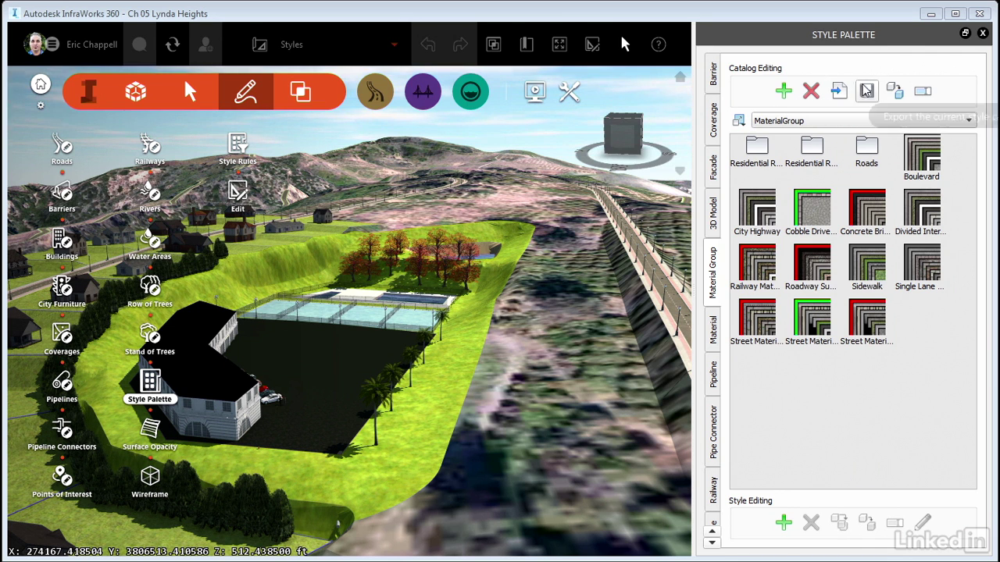
{"action": "left_click", "coordinate": [865, 93]}
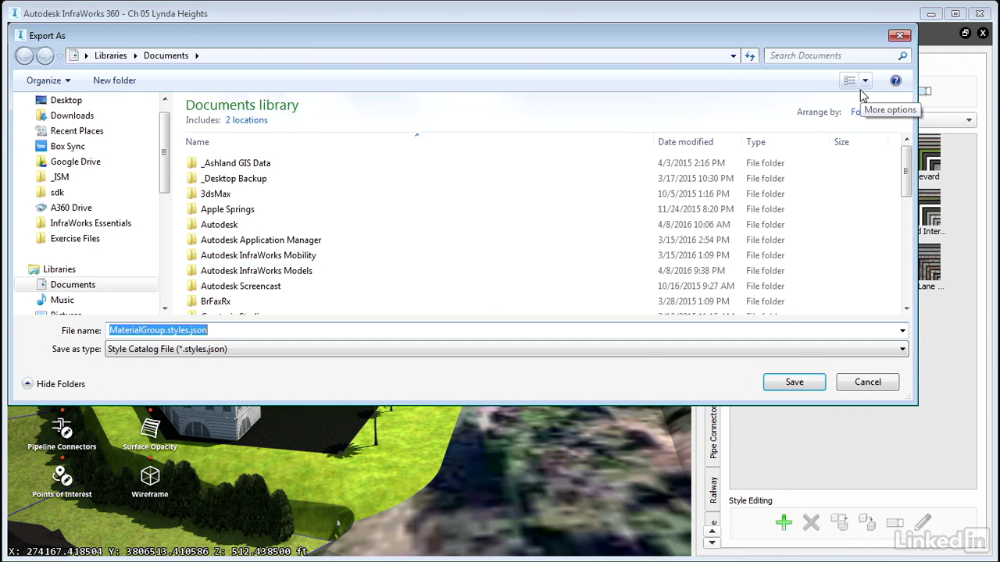
{"action": "left_click", "coordinate": [864, 383]}
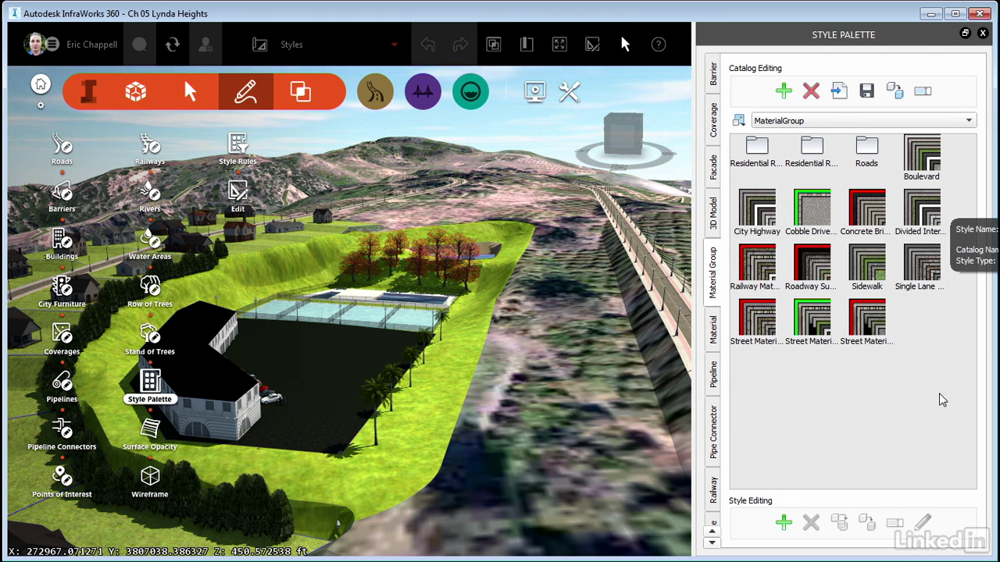
Switch the 3D Model catalogs from folder icons to the compact Icon List display
{"action": "left_click", "coordinate": [712, 205]}
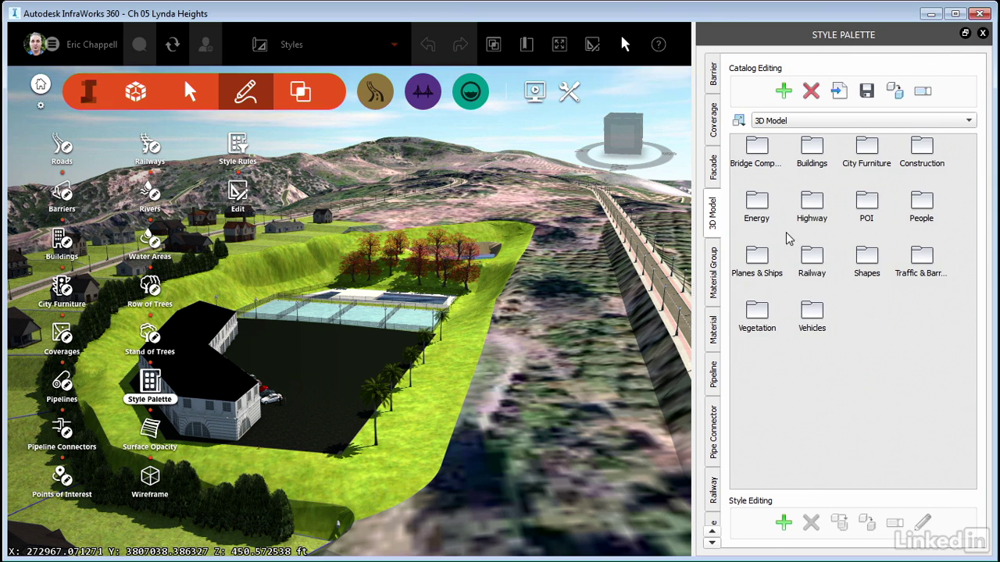
{"action": "left_click", "coordinate": [761, 156]}
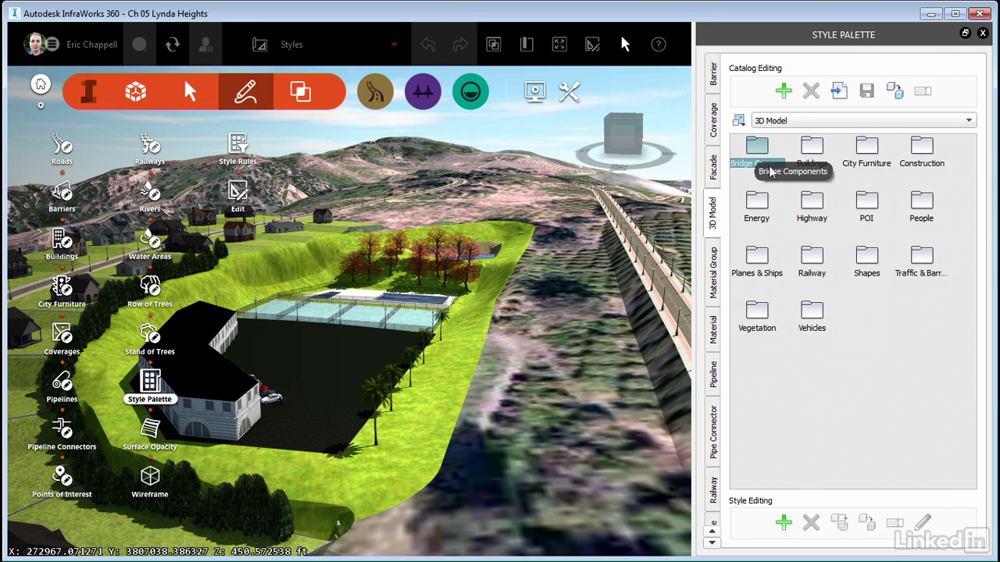
{"action": "left_click", "coordinate": [739, 121]}
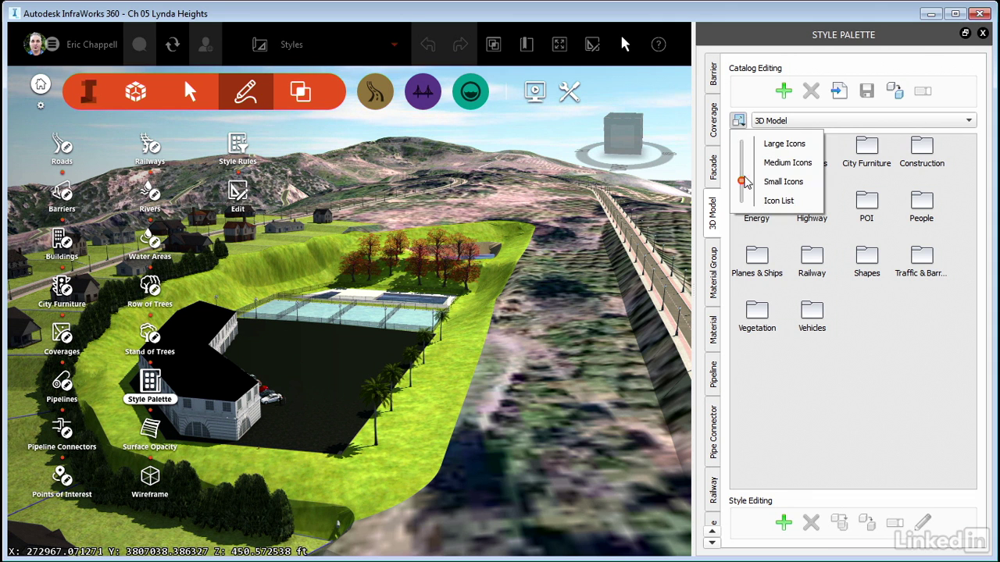
{"action": "mouse_move", "coordinate": [741, 180]}
{"action": "left_mouse_down"}
{"action": "mouse_move", "coordinate": [743, 207]}
{"action": "mouse_move", "coordinate": [741, 145]}
{"action": "mouse_move", "coordinate": [742, 200]}
{"action": "left_mouse_up"}
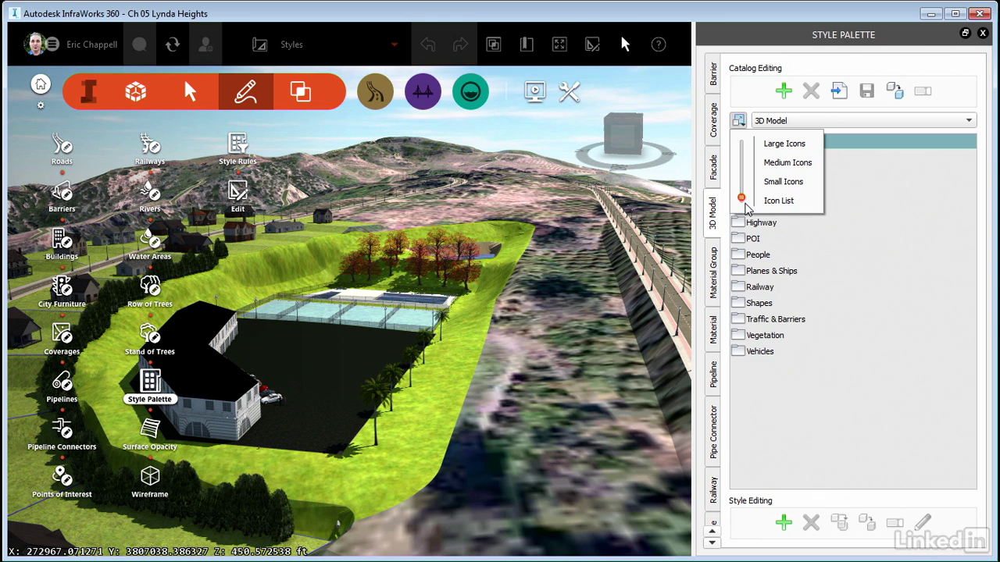
Close the size options and select the Buildings, City Furniture, Construction, Energy and Highway catalogs
{"action": "left_click", "coordinate": [809, 453]}
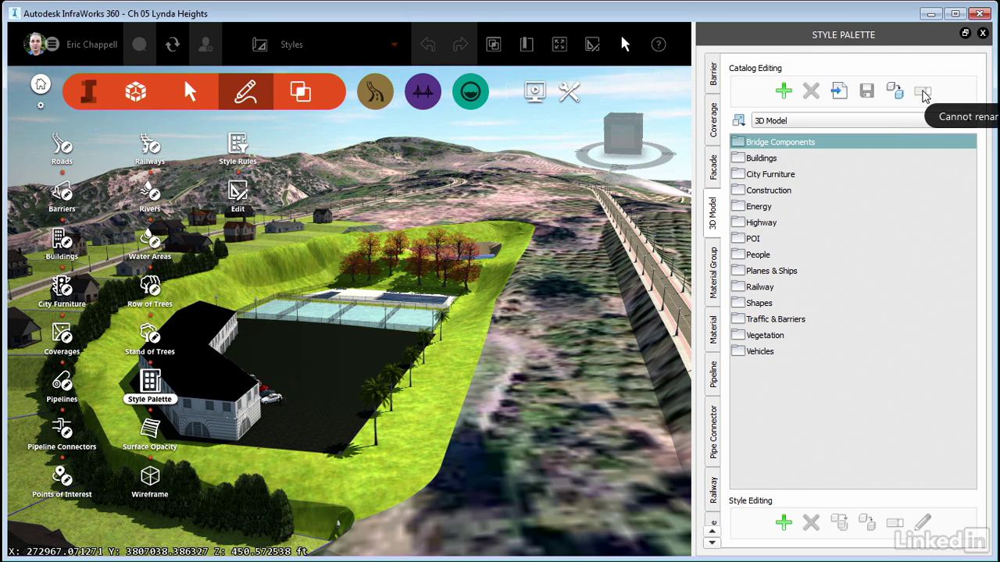
{"action": "left_click", "coordinate": [774, 160]}
{"action": "left_click", "coordinate": [775, 177]}
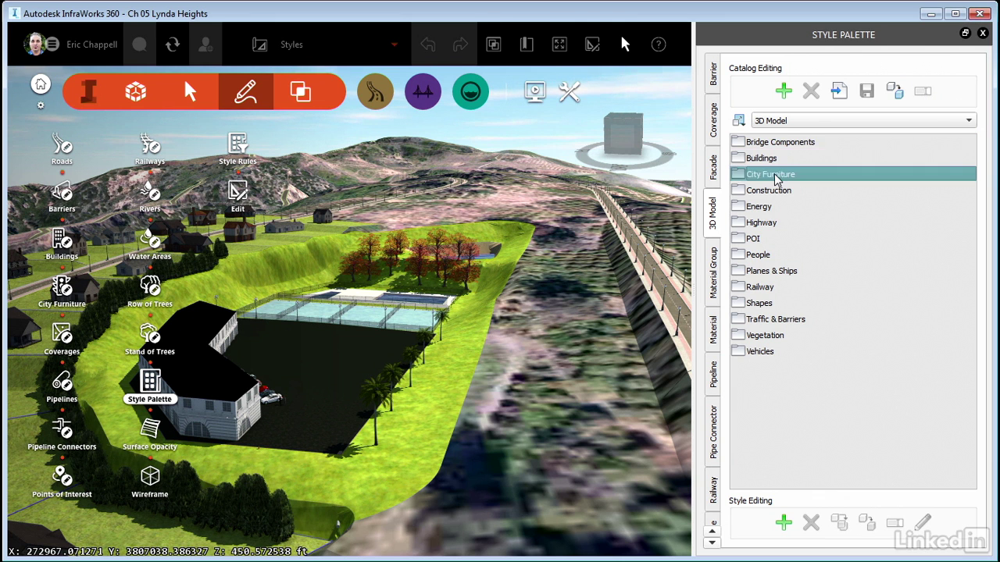
{"action": "left_click", "coordinate": [775, 193]}
{"action": "left_click", "coordinate": [769, 209]}
{"action": "left_click", "coordinate": [769, 225]}
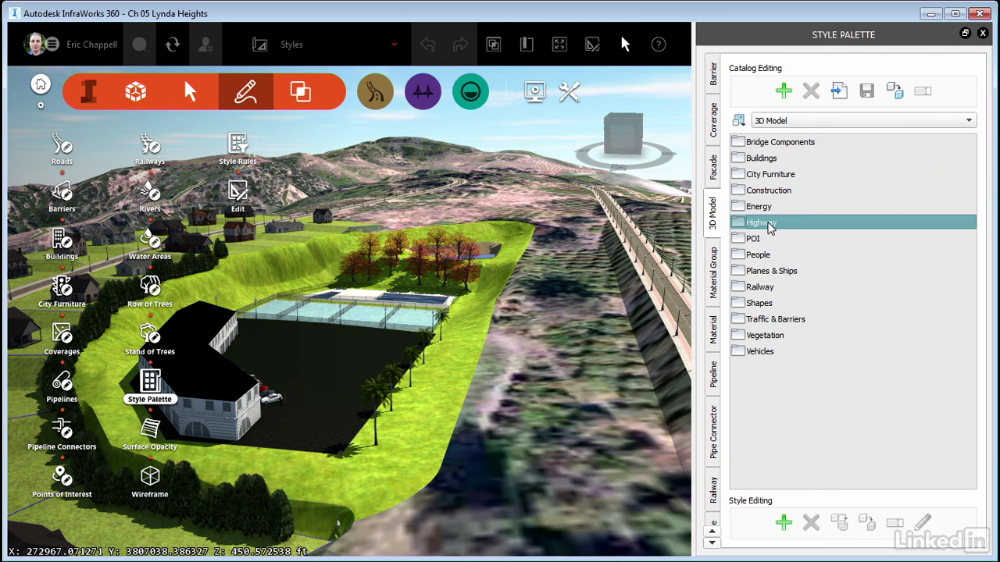
Add a New Catalog to the 3D Model styles, then delete it again
{"action": "left_click", "coordinate": [783, 92]}
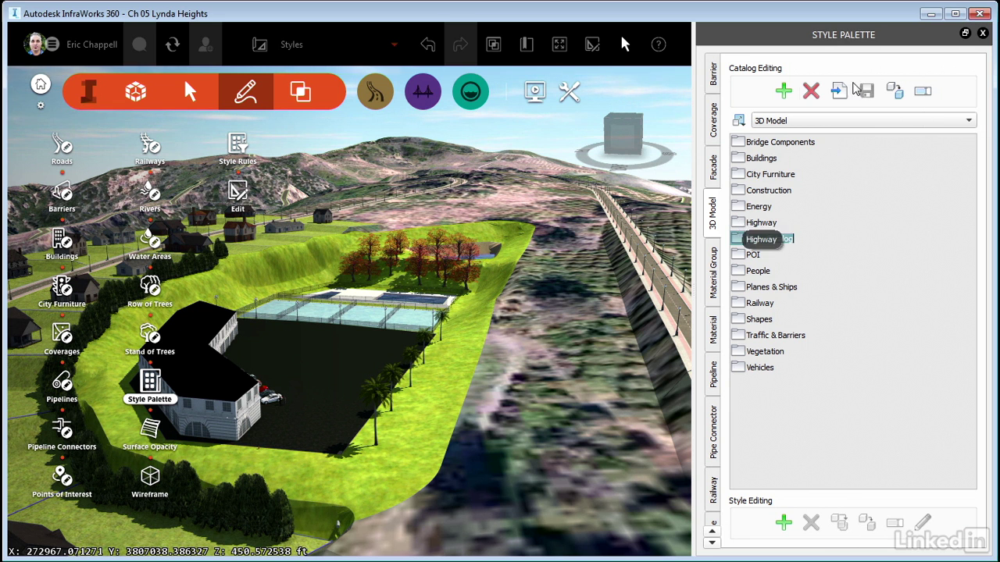
{"action": "left_click", "coordinate": [811, 92]}
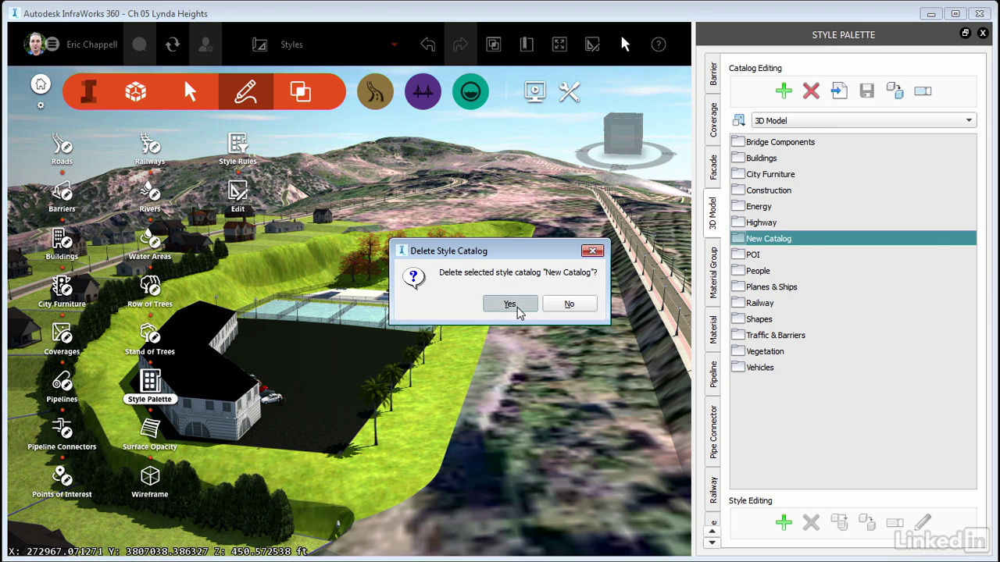
{"action": "left_click", "coordinate": [510, 304]}
{"action": "left_click", "coordinate": [793, 149]}
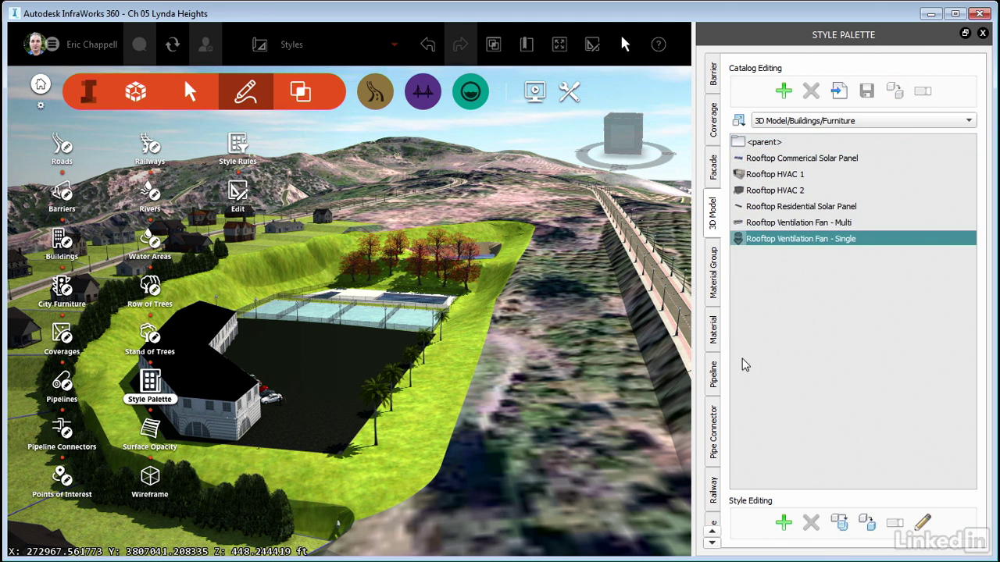
Open the Material/Terrain catalog and select the Grass2, Sand and Stone materials
{"action": "left_click", "coordinate": [713, 334]}
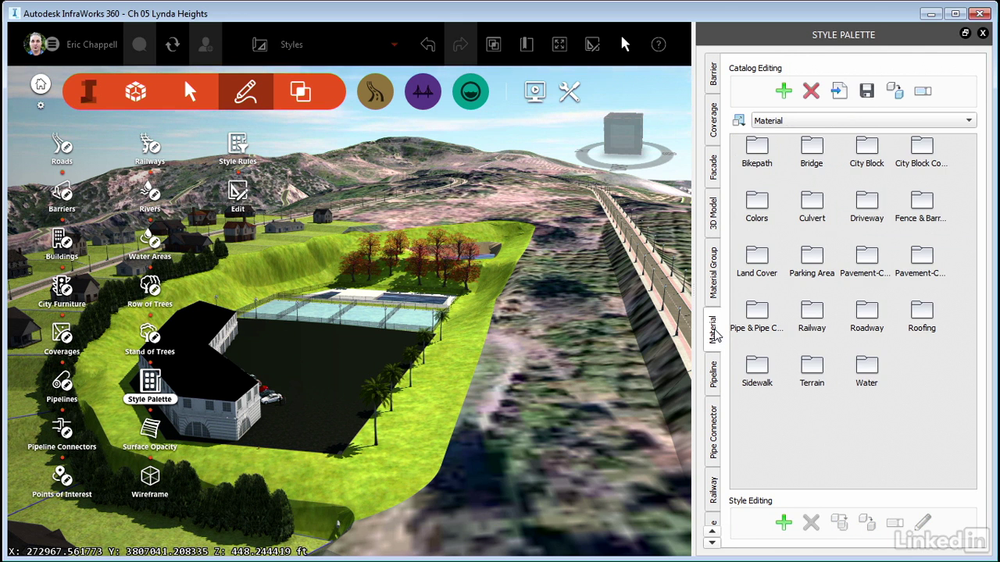
{"action": "double_click", "coordinate": [811, 371]}
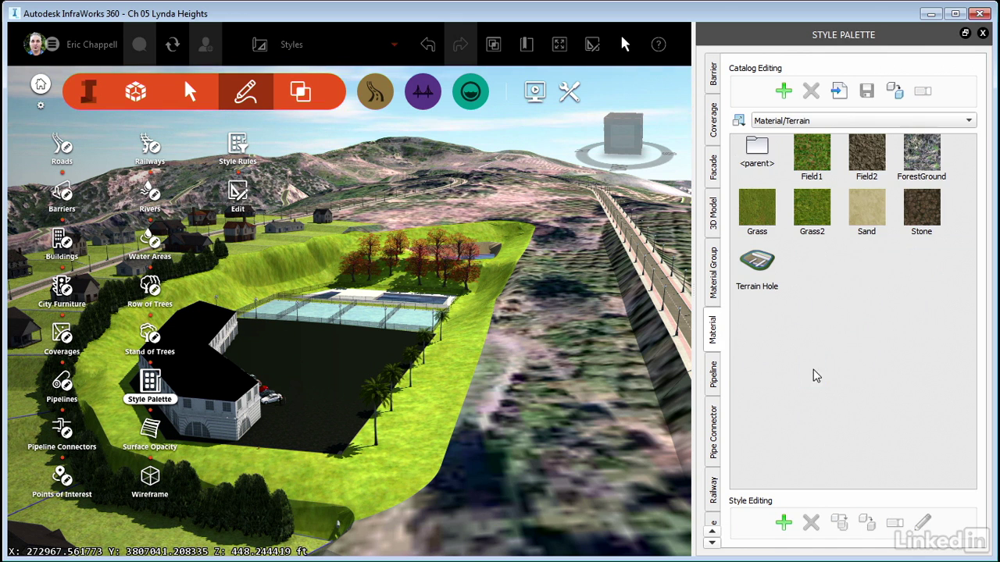
{"action": "left_click", "coordinate": [808, 225]}
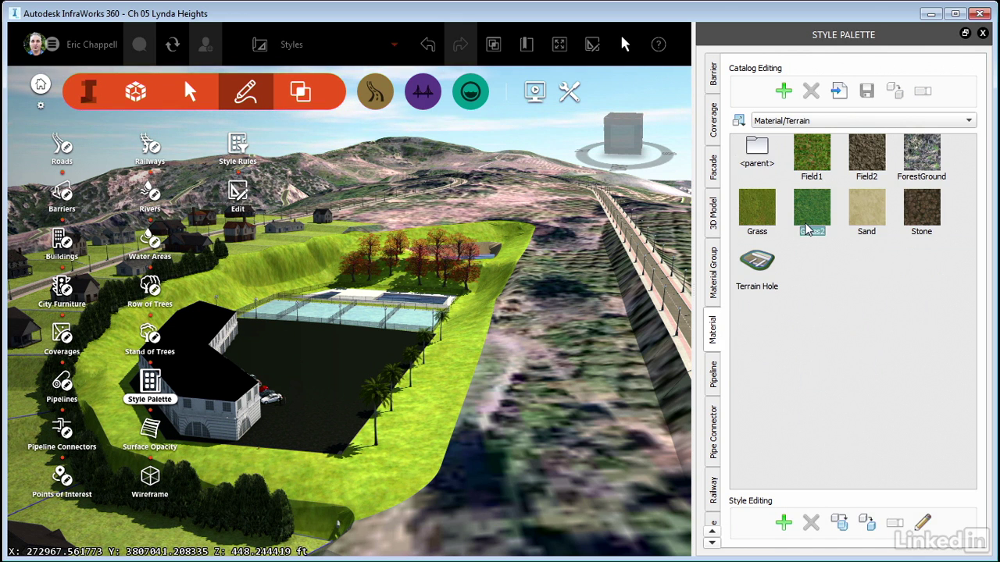
{"action": "left_click", "coordinate": [859, 223]}
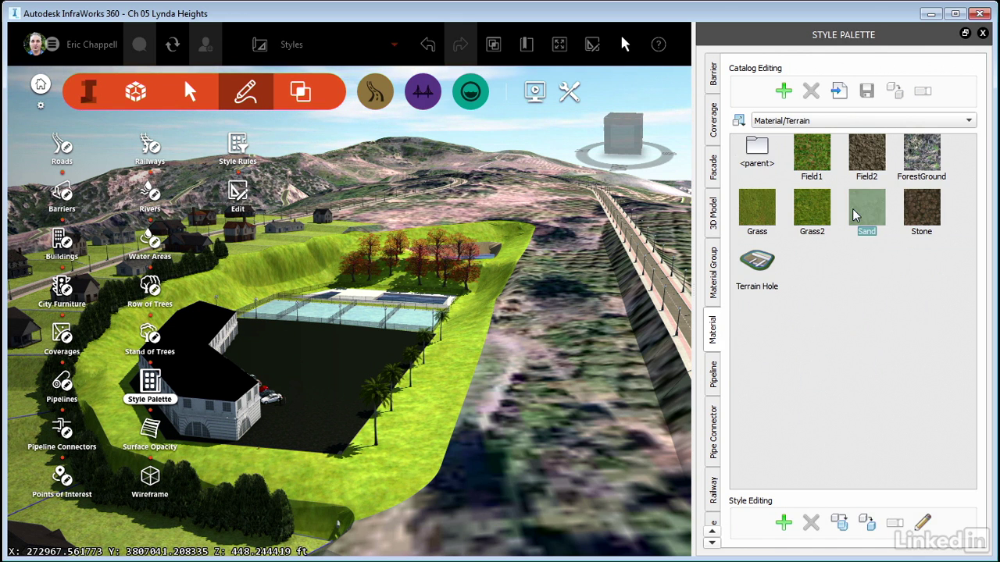
{"action": "left_click", "coordinate": [918, 231]}
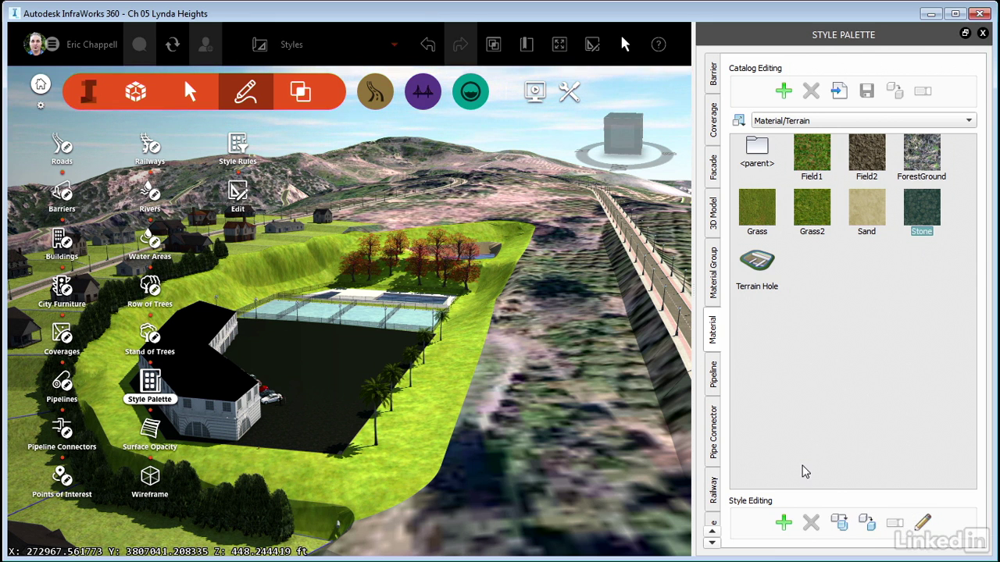
Create a red New Material style in the Terrain catalog
{"action": "left_click", "coordinate": [783, 523]}
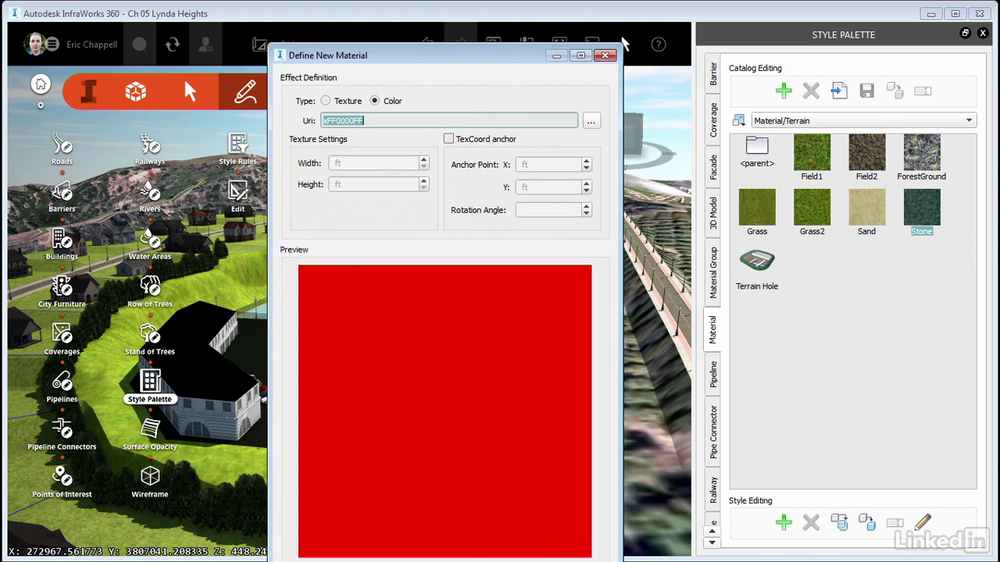
{"action": "key", "text": "Return"}
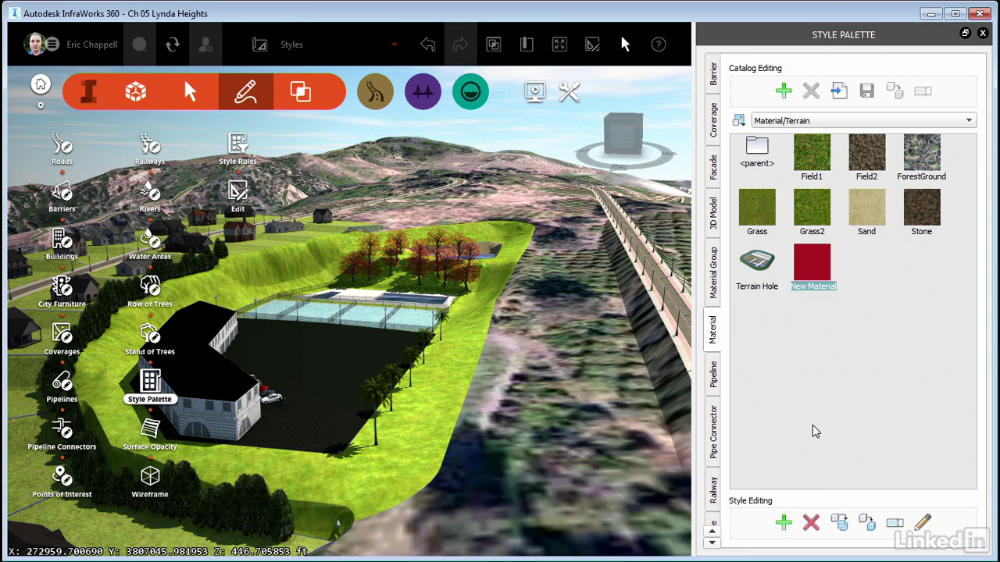
{"action": "key", "text": "Return"}
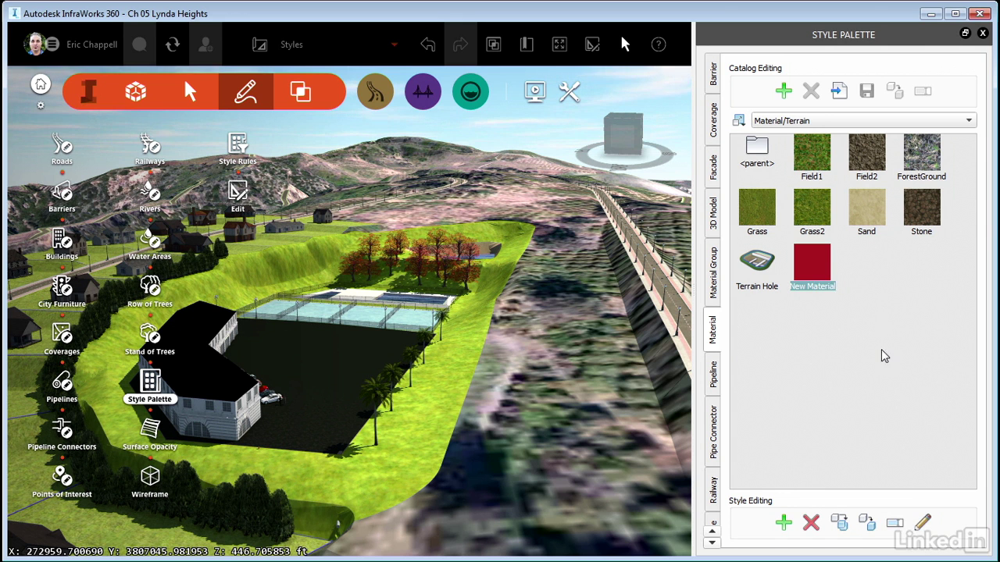
Delete the New Material after an attempt on Terrain Hole fails
{"action": "left_click", "coordinate": [758, 269]}
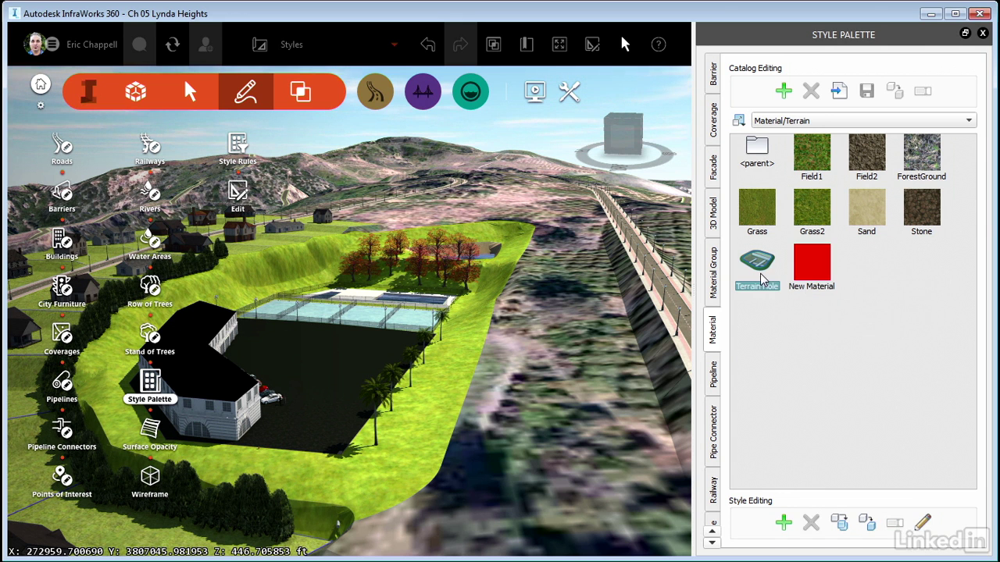
{"action": "left_click", "coordinate": [812, 523]}
{"action": "left_click", "coordinate": [799, 265]}
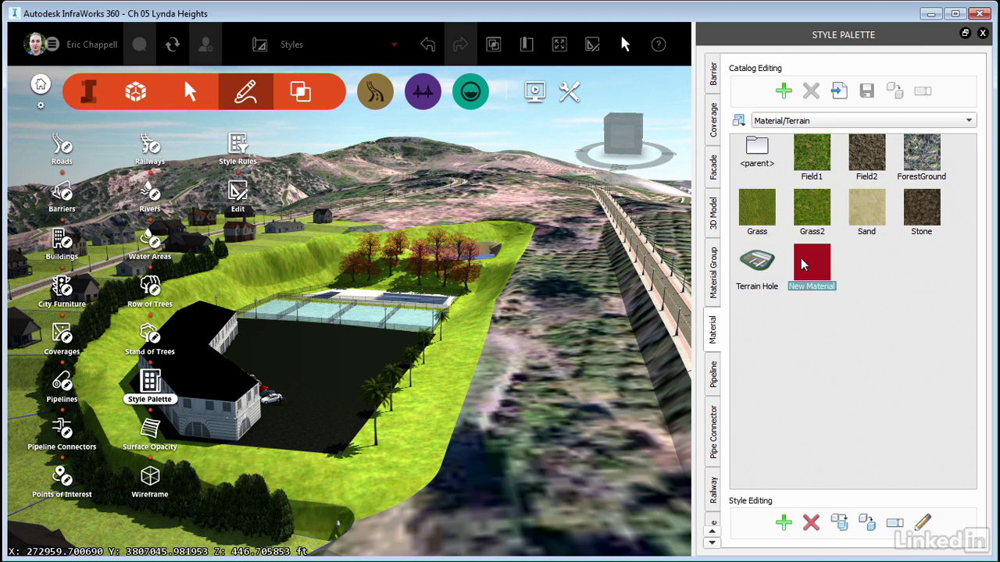
{"action": "left_click", "coordinate": [810, 523]}
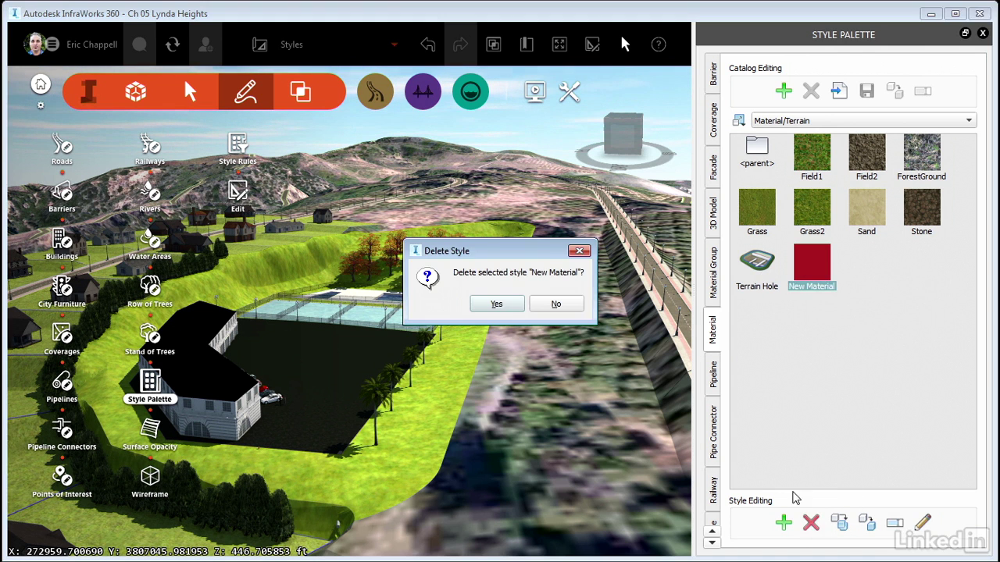
{"action": "left_click", "coordinate": [504, 304]}
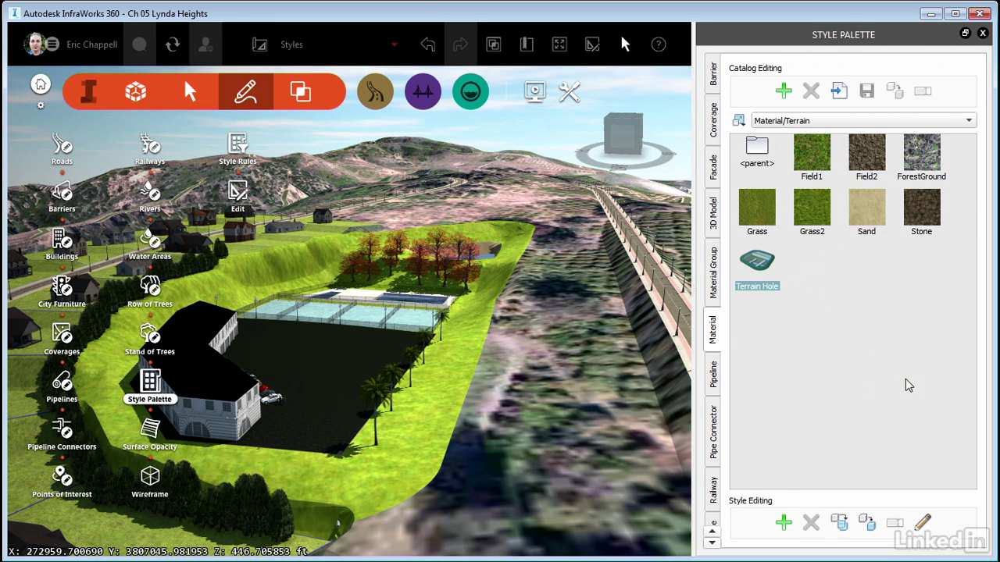
Pan, orbit and zoom the view in onto the houses along the road
{"action": "scroll", "coordinate": [535, 410], "scroll_direction": "down", "scroll_amount": 3}
{"action": "right_click_drag", "start_coordinate": [450, 460], "coordinate": [395, 429]}
{"action": "left_click_drag", "start_coordinate": [394, 428], "coordinate": [425, 425]}
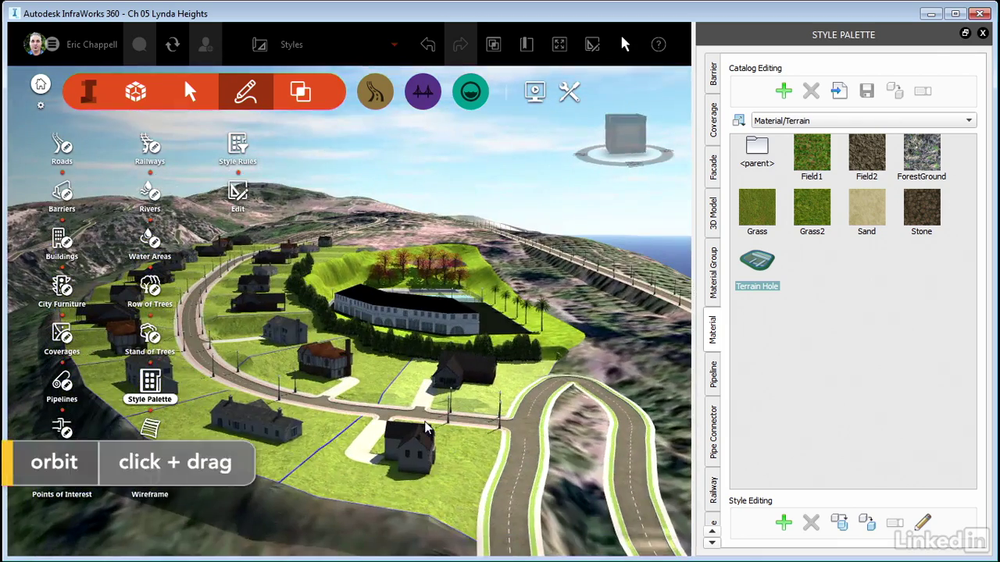
{"action": "scroll", "coordinate": [324, 456], "scroll_direction": "up", "scroll_amount": 5}
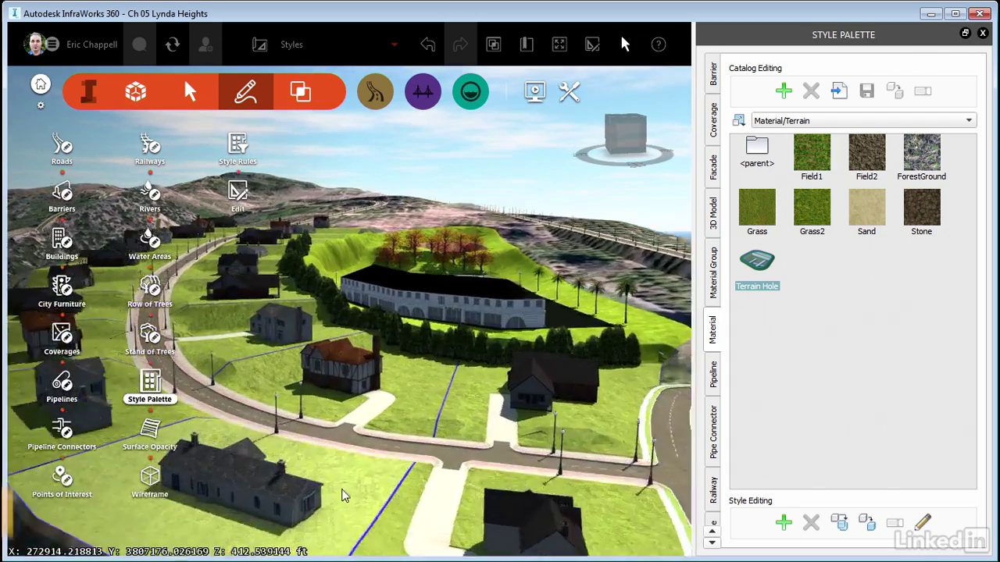
{"action": "scroll", "coordinate": [362, 531], "scroll_direction": "up", "scroll_amount": 1}
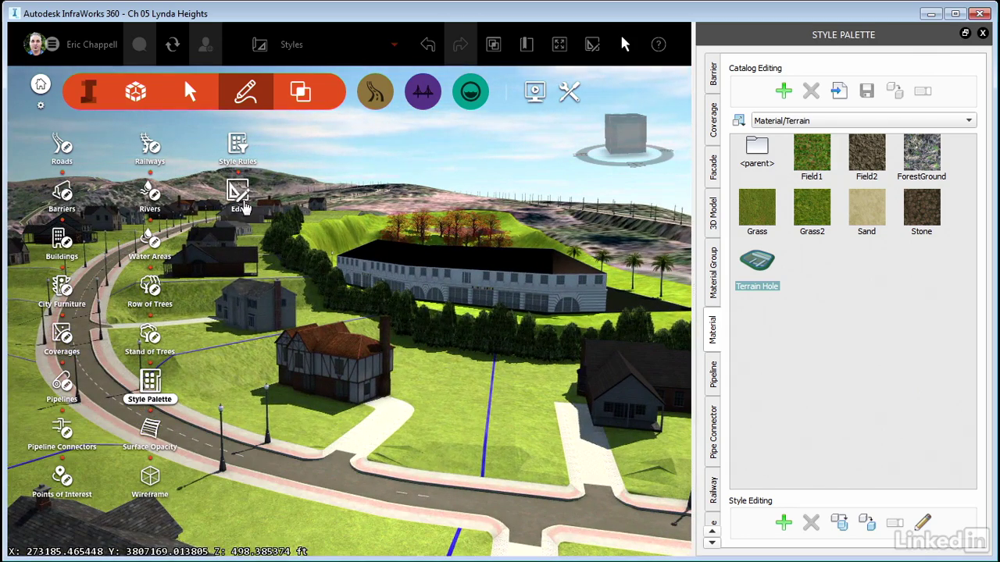
Go up from the 3D Model catalog to Buildings and into the Residential house styles
{"action": "left_click", "coordinate": [531, 503]}
{"action": "left_click", "coordinate": [712, 213]}
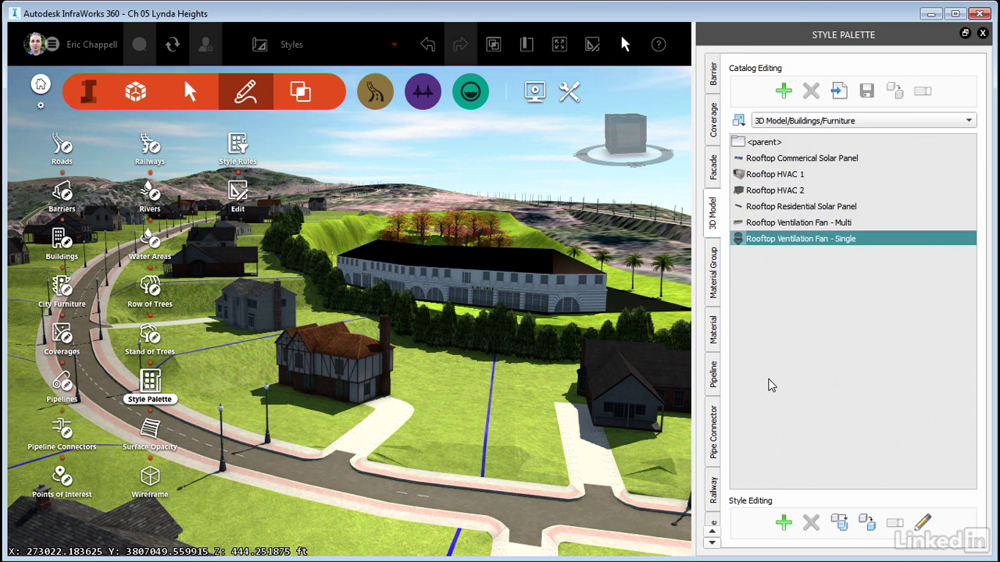
{"action": "double_click", "coordinate": [769, 143]}
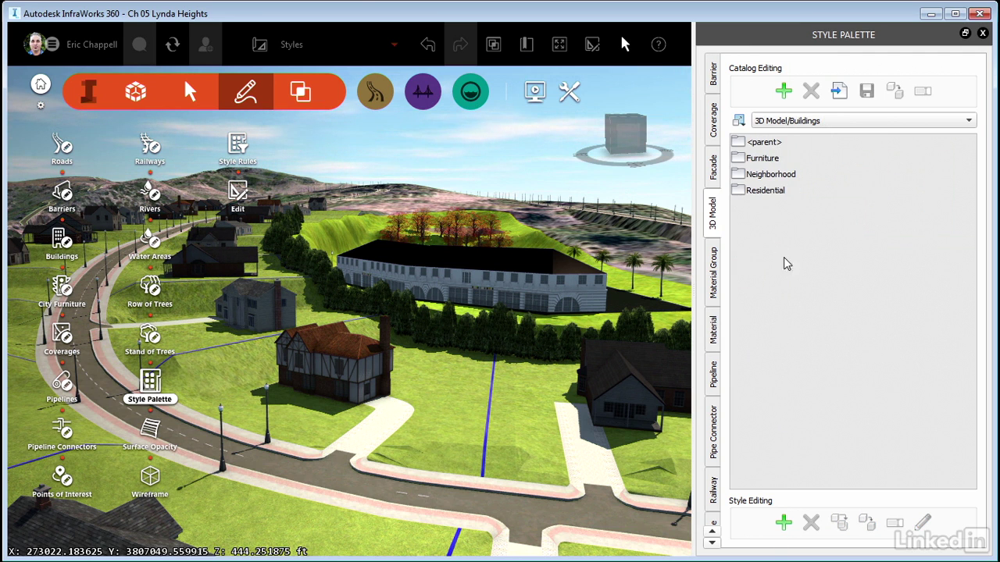
{"action": "double_click", "coordinate": [765, 191]}
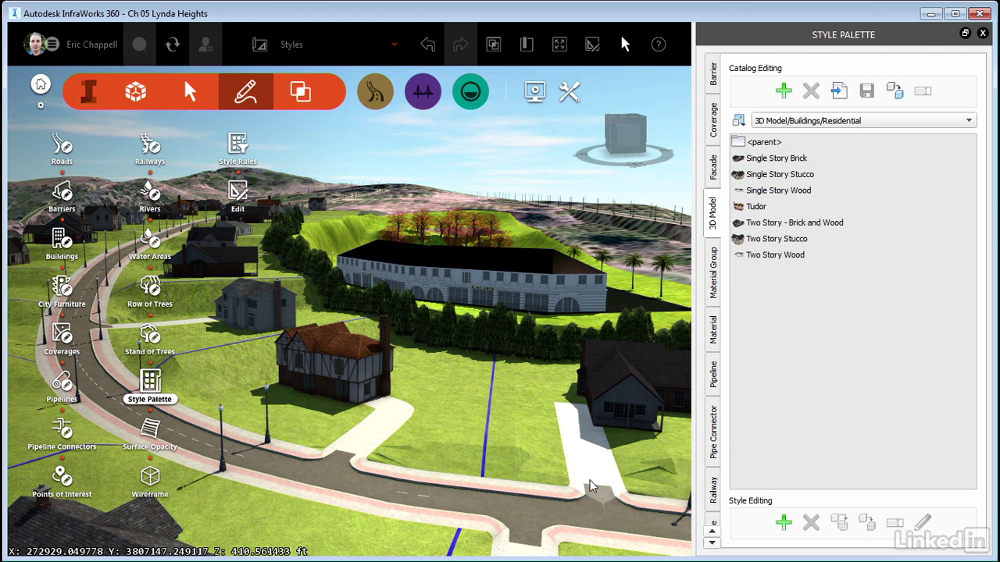
Drag Single Story Brick from the Residential catalog onto the Tudor house
{"action": "left_click_drag", "start_coordinate": [754, 158], "coordinate": [356, 357]}
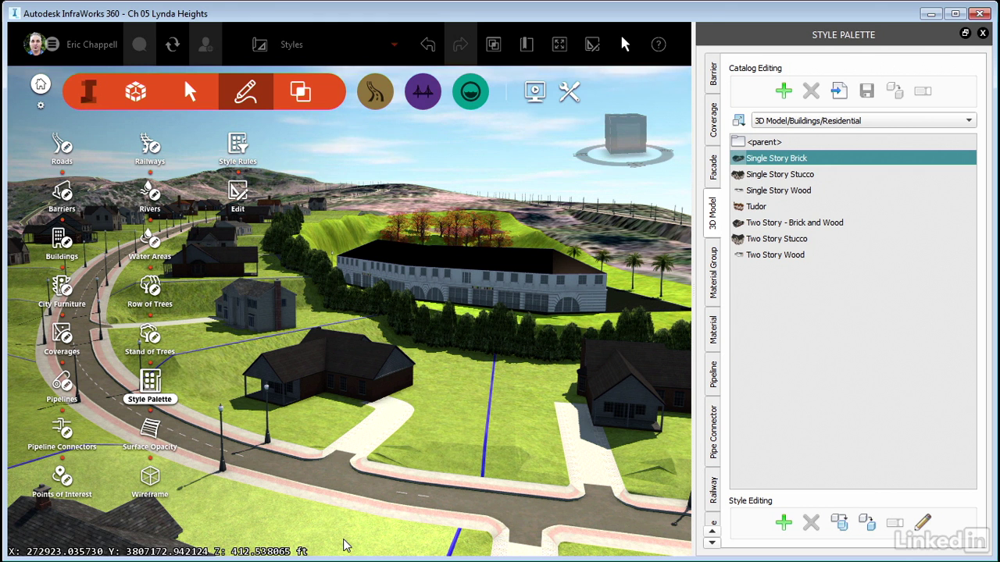
{"action": "left_click", "coordinate": [379, 360]}
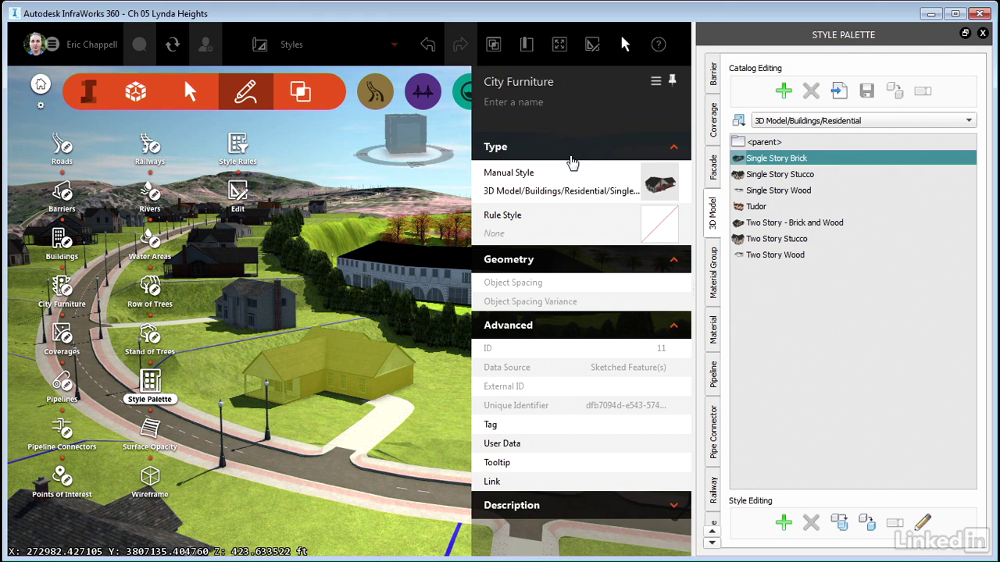
{"action": "left_click", "coordinate": [428, 366]}
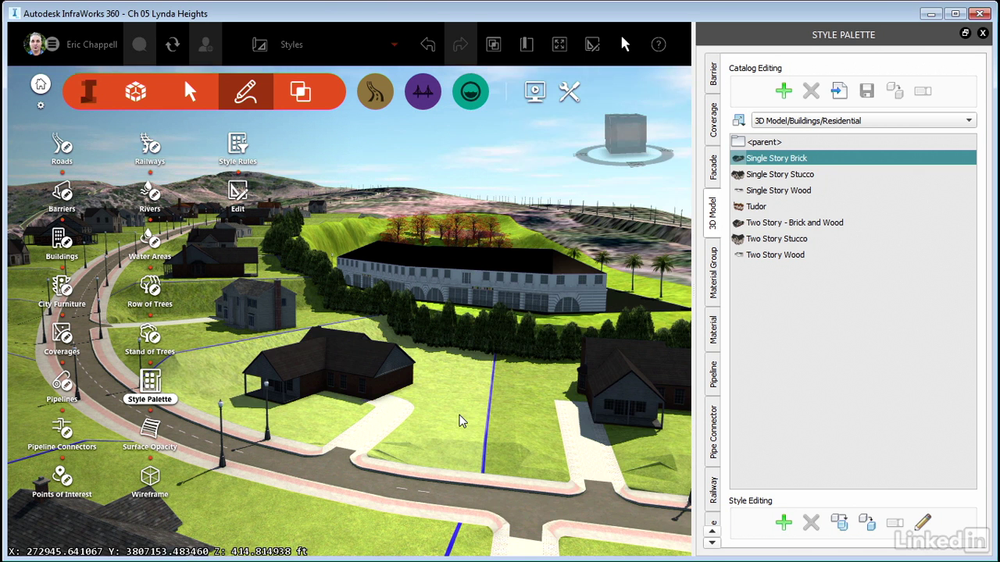